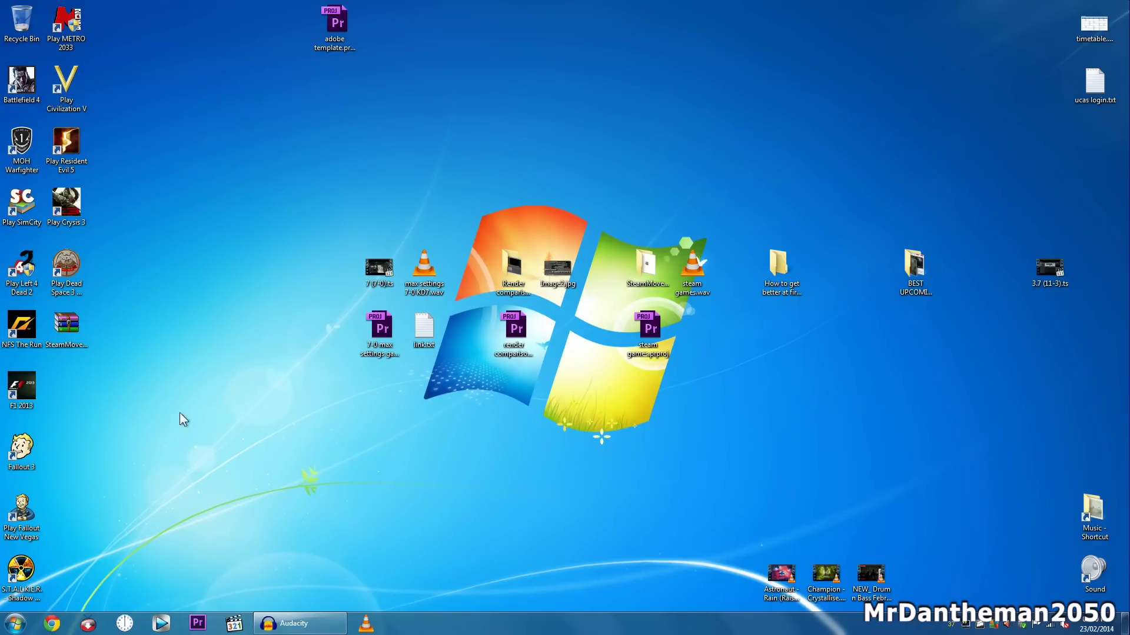
# Step: View the computer's drives from the Start menu, then close the drive overview
pyautogui.click(15, 623)
pyautogui.click(206, 333)
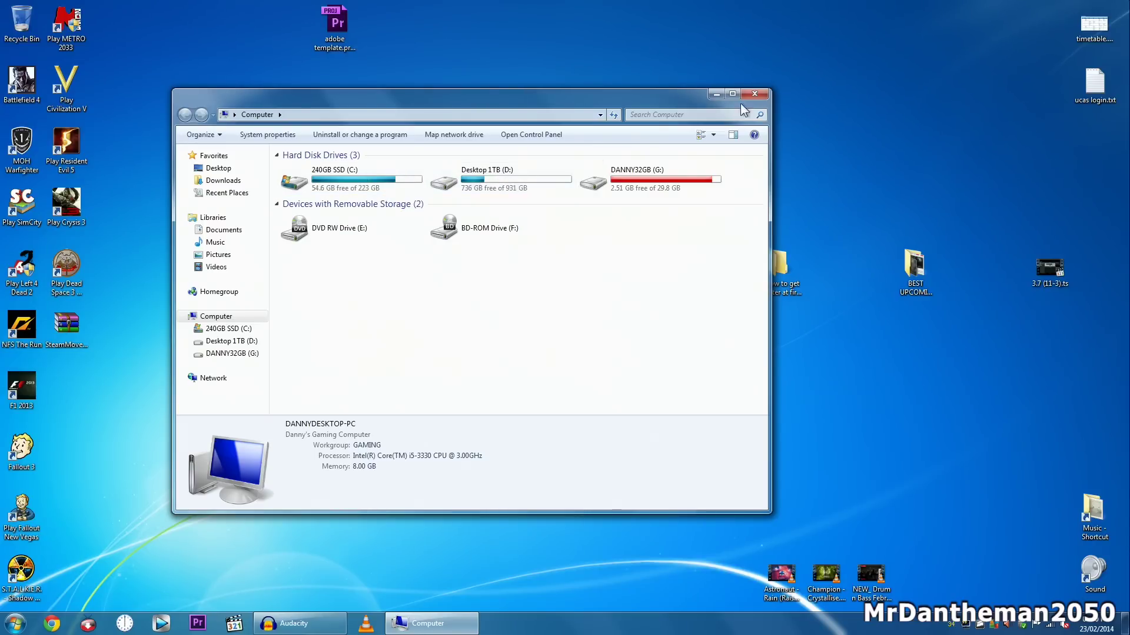
pyautogui.click(752, 94)
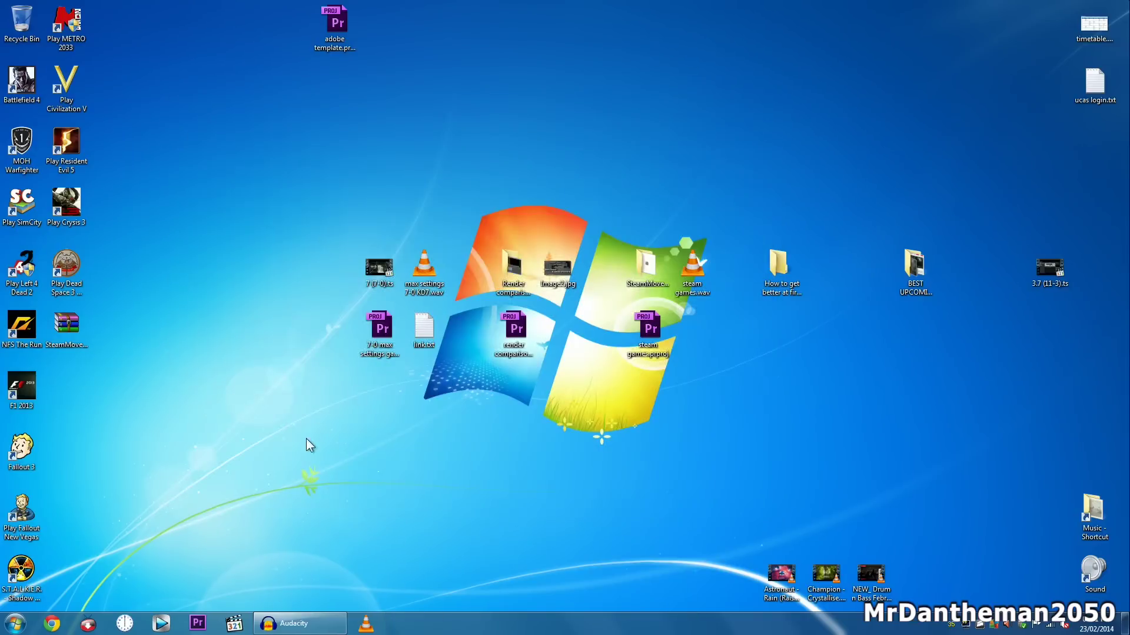
# Step: Launch Origin from the Start menu and view the My Games library, including SimCity
pyautogui.click(14, 624)
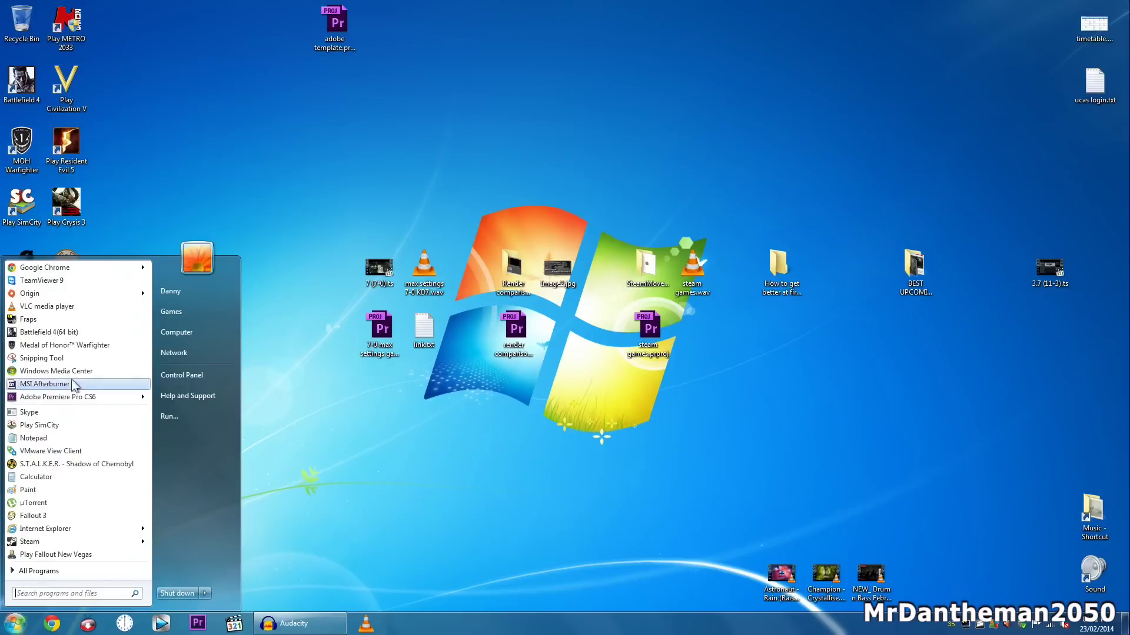
pyautogui.click(37, 301)
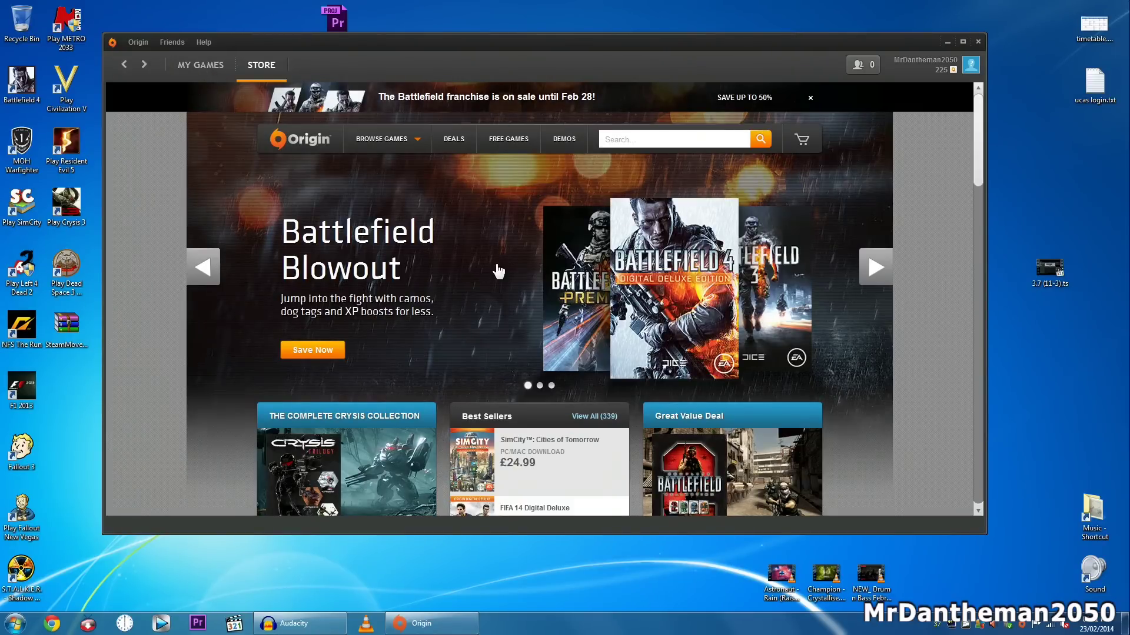
pyautogui.click(213, 69)
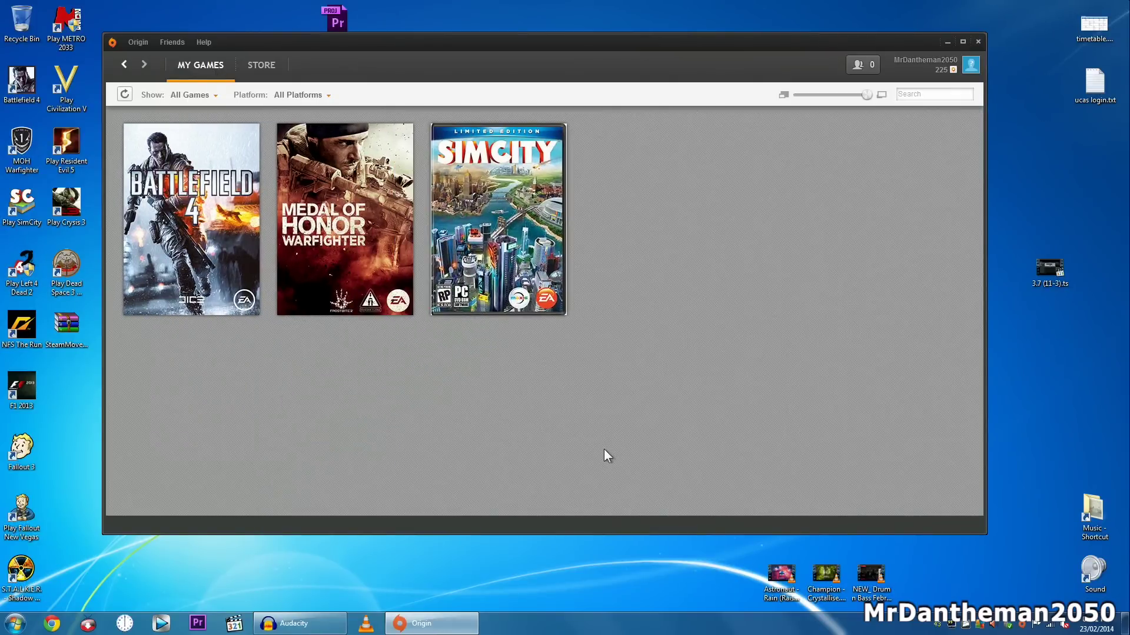
pyautogui.moveTo(501, 191)
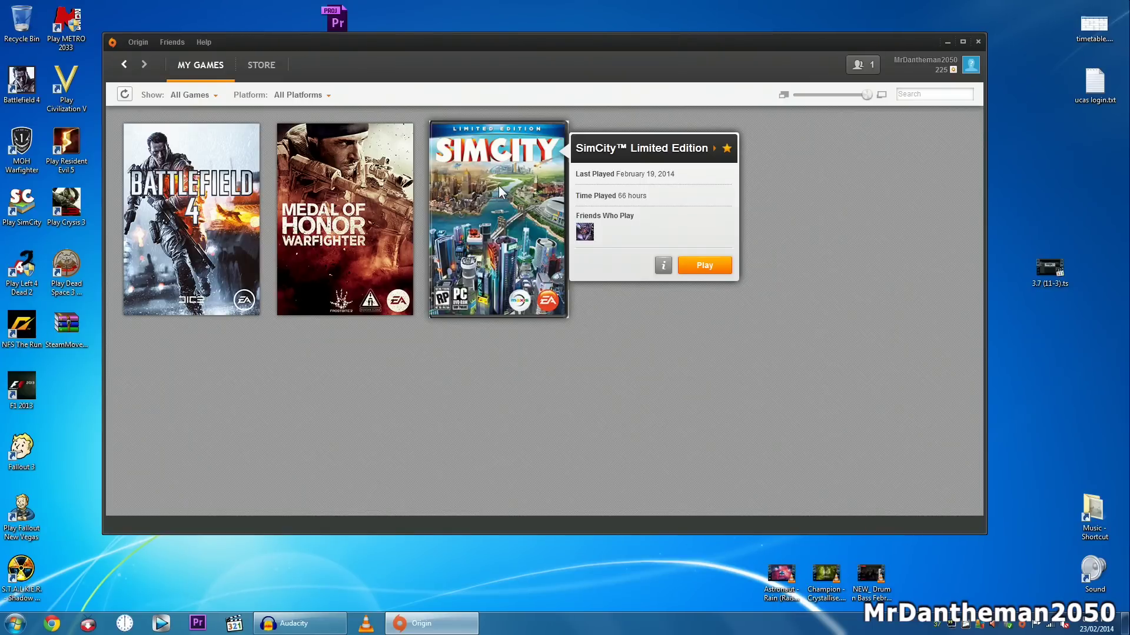
pyautogui.click(137, 42)
# Step: In Origin's Advanced settings, browse the install-location picker to the Desktop 1TB (D:) drive
pyautogui.click(162, 126)
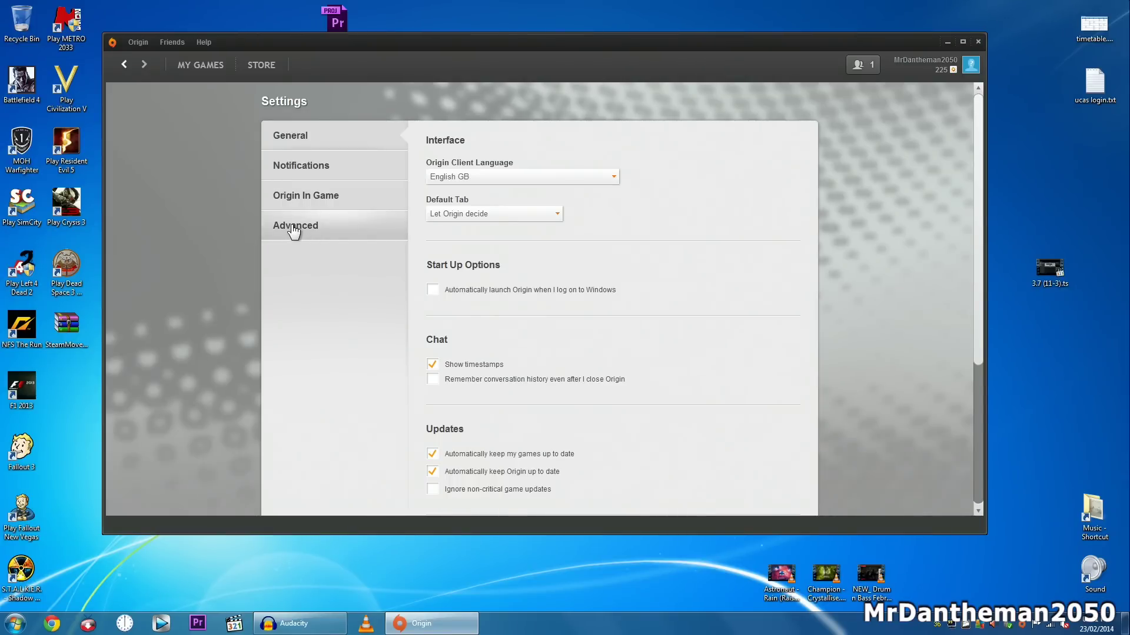
pyautogui.click(293, 233)
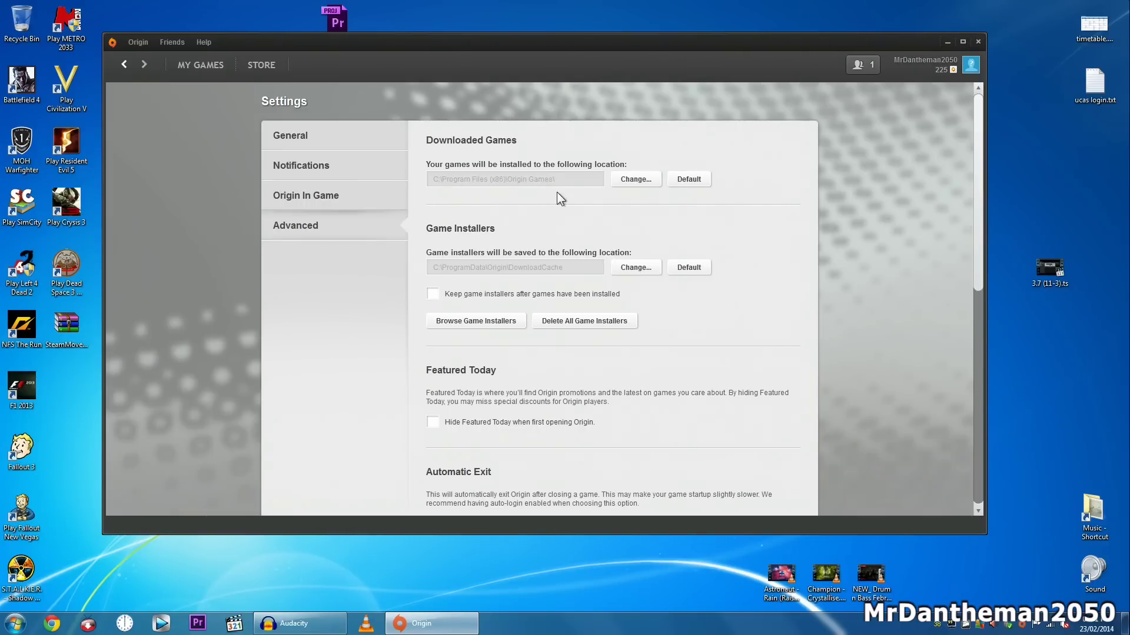
pyautogui.click(640, 181)
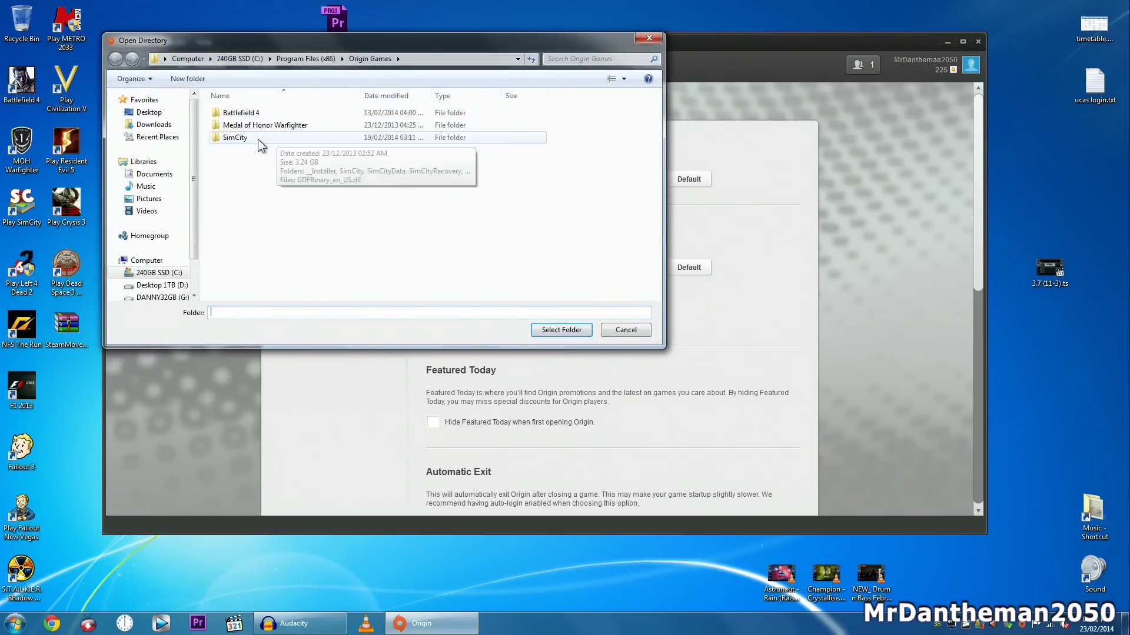
pyautogui.click(240, 59)
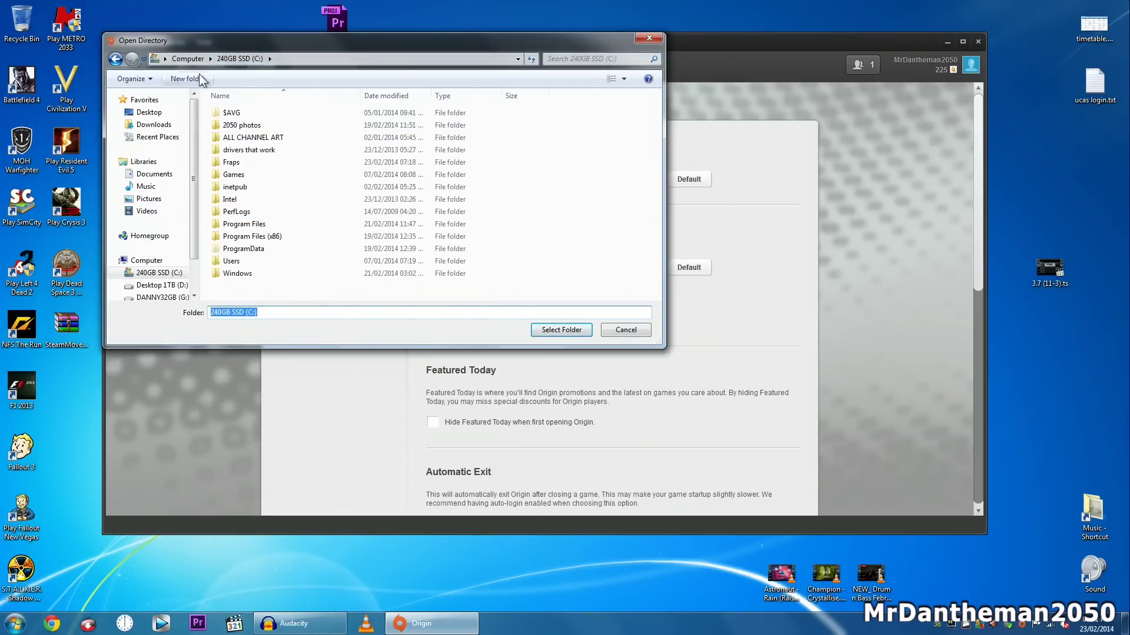
pyautogui.click(187, 59)
pyautogui.click(419, 130)
pyautogui.doubleClick(419, 131)
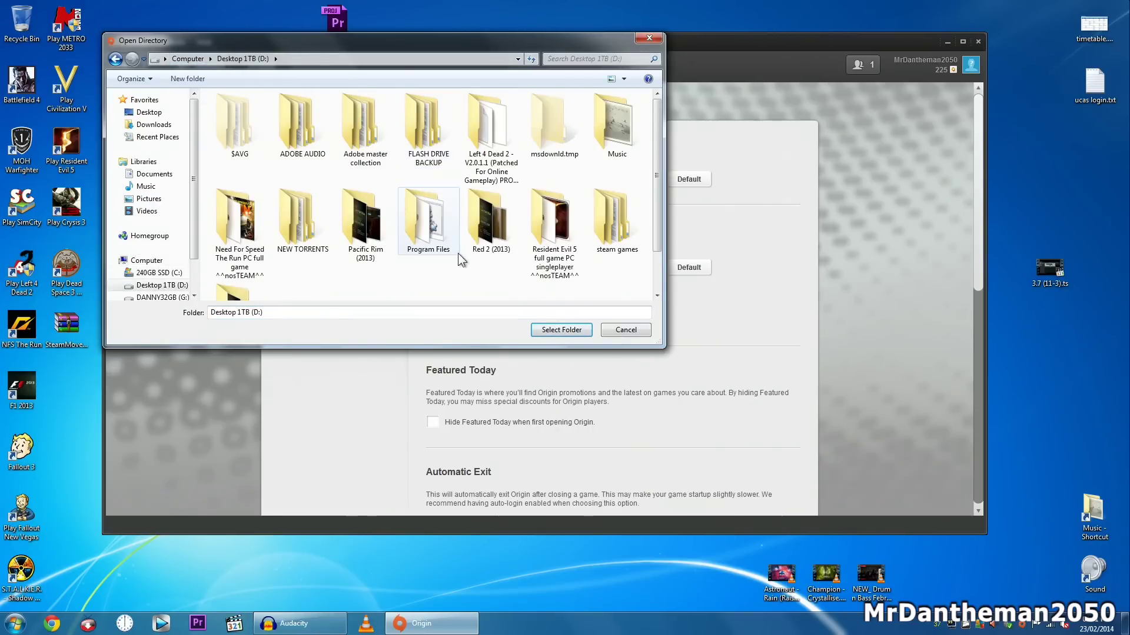
# Step: Create an 'Origin Games' folder on D: and select it as the install folder
pyautogui.rightClick(456, 279)
pyautogui.moveTo(515, 393)
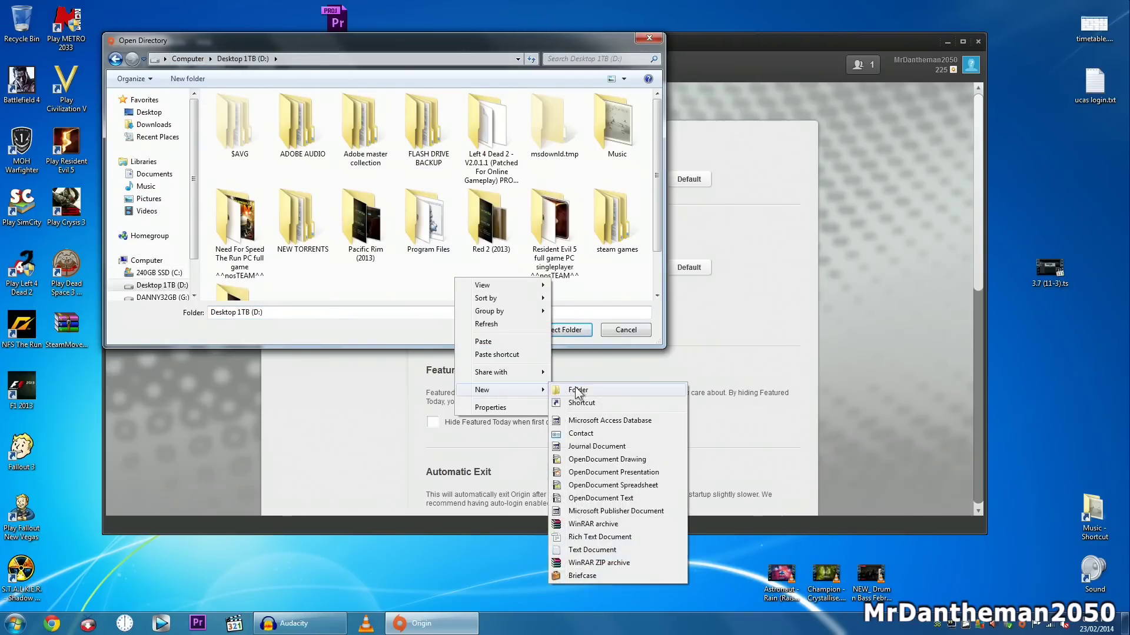
pyautogui.click(564, 390)
pyautogui.write('Or')
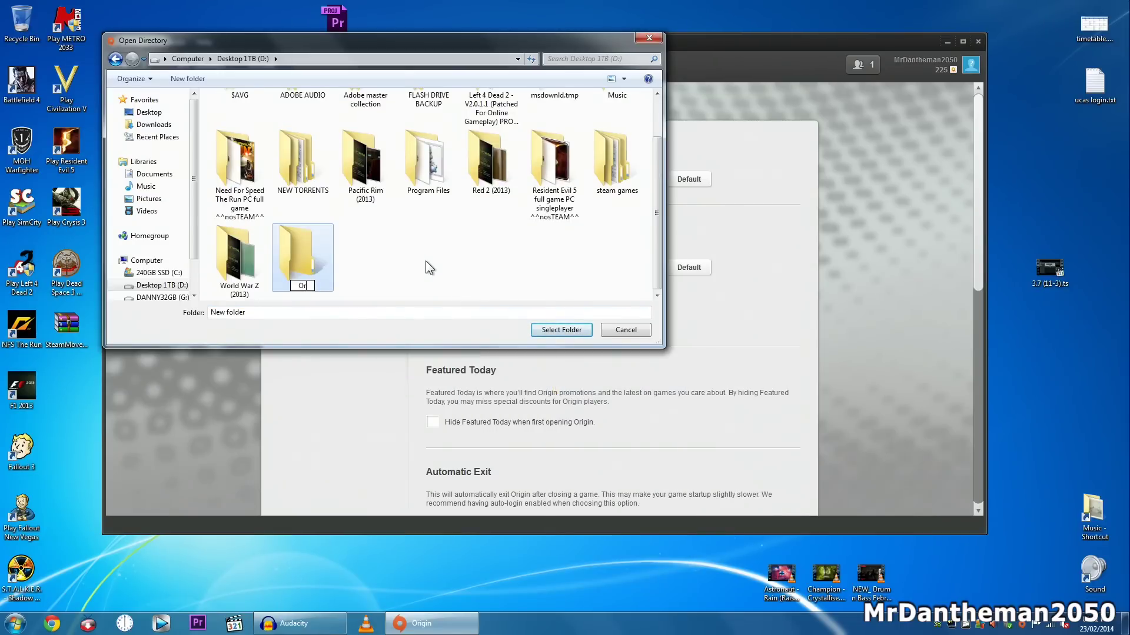
pyautogui.write('igin Games')
pyautogui.press('Return')
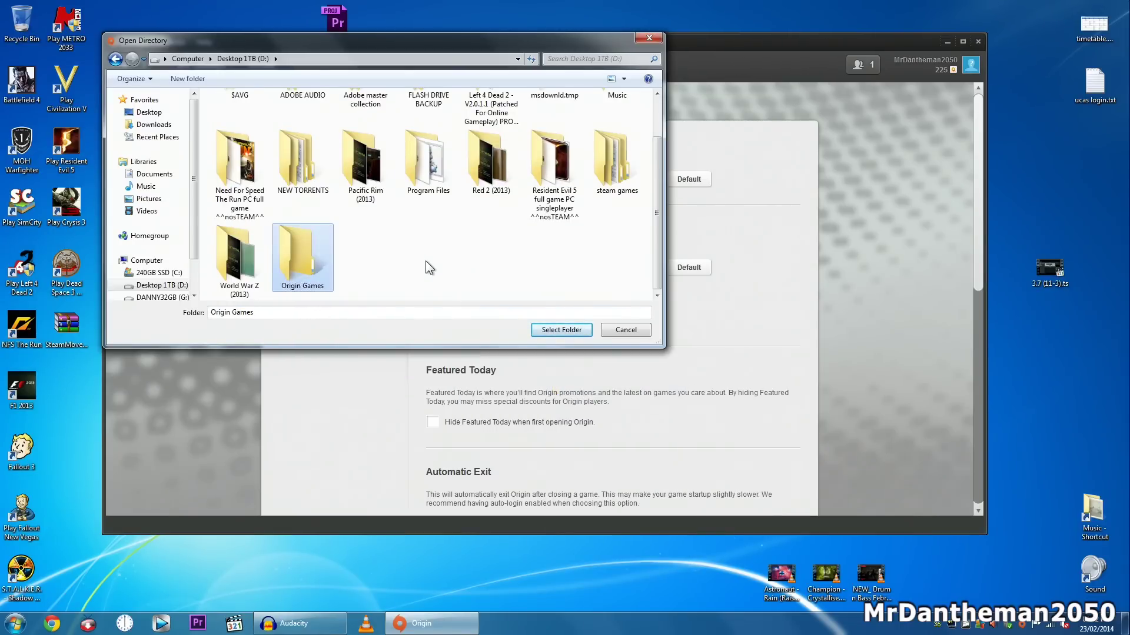
pyautogui.click(563, 331)
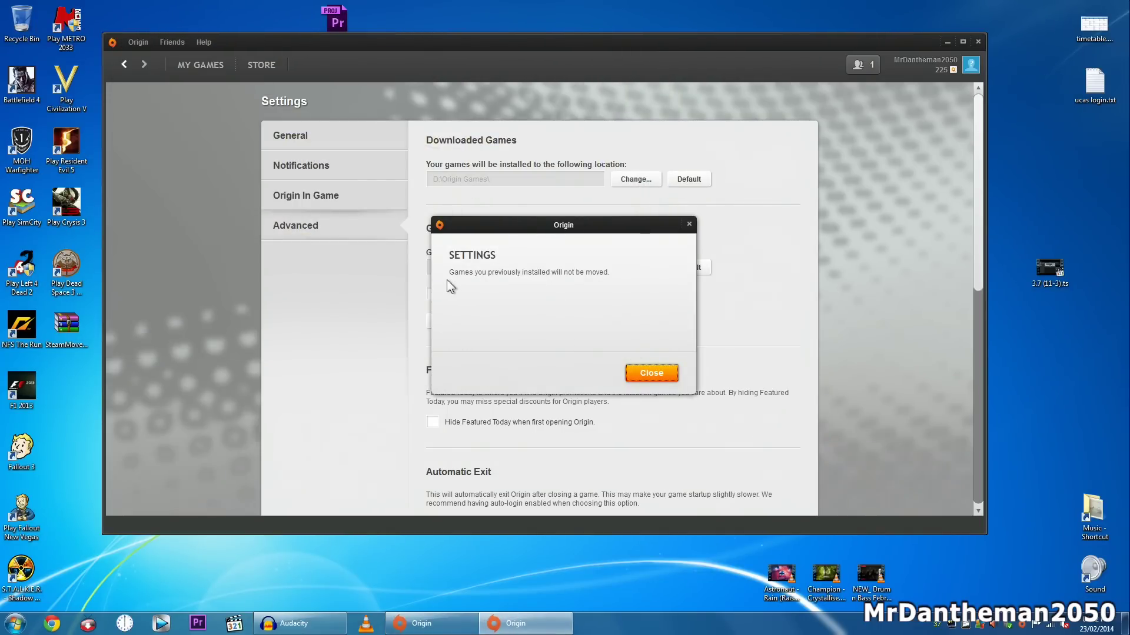
# Step: Dismiss the notice that existing games won't move, then fully exit Origin from the tray
pyautogui.click(650, 373)
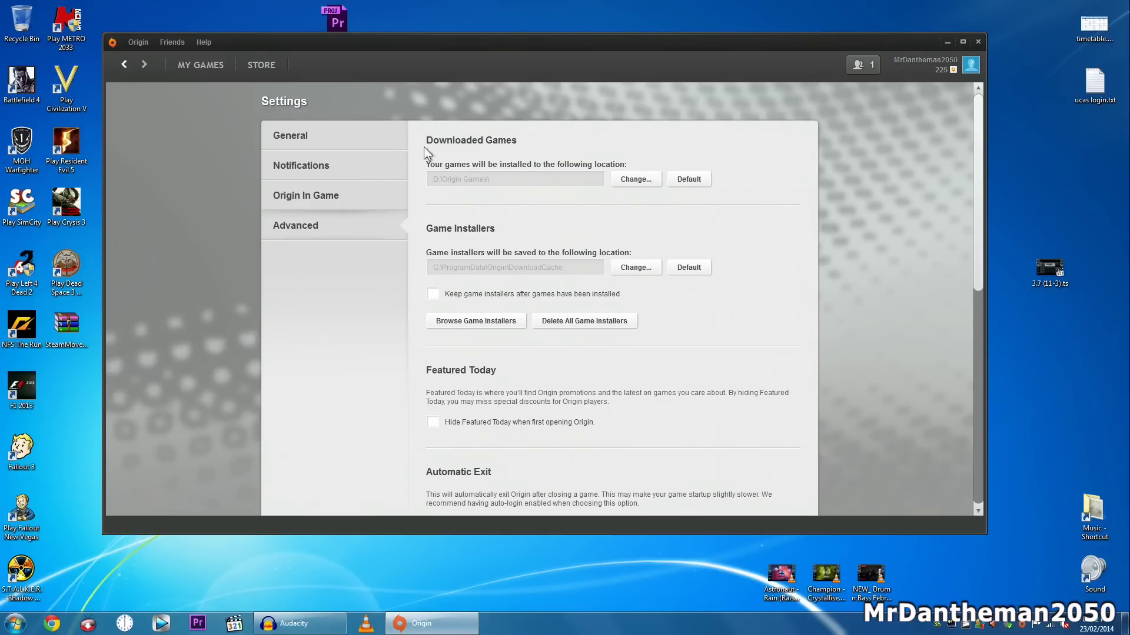
pyautogui.click(979, 42)
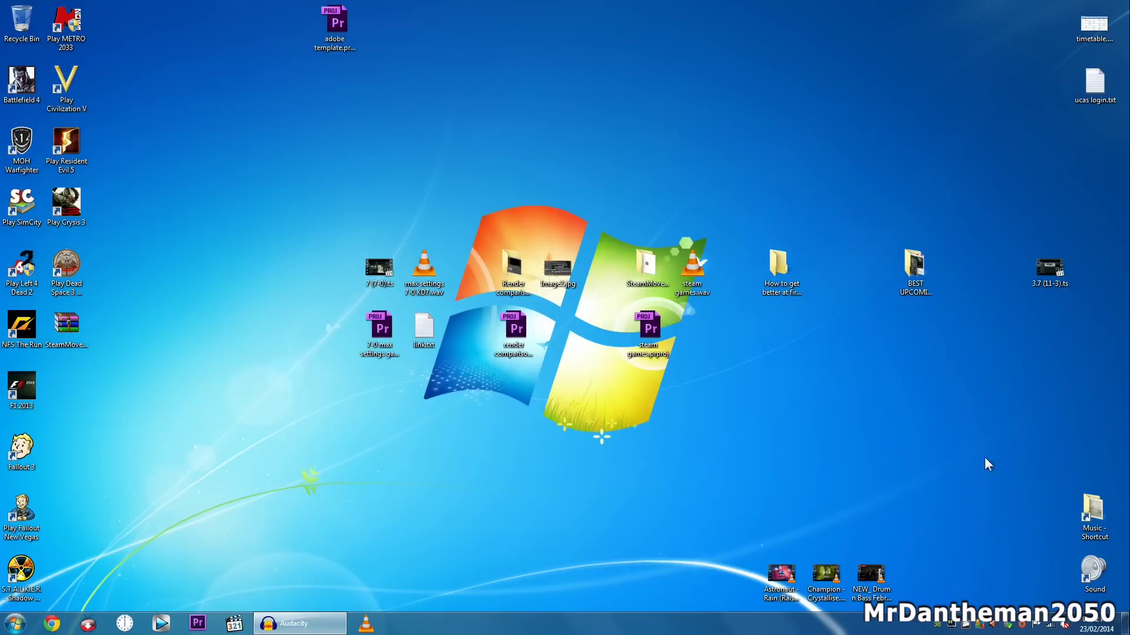
pyautogui.rightClick(1021, 624)
pyautogui.click(1021, 625)
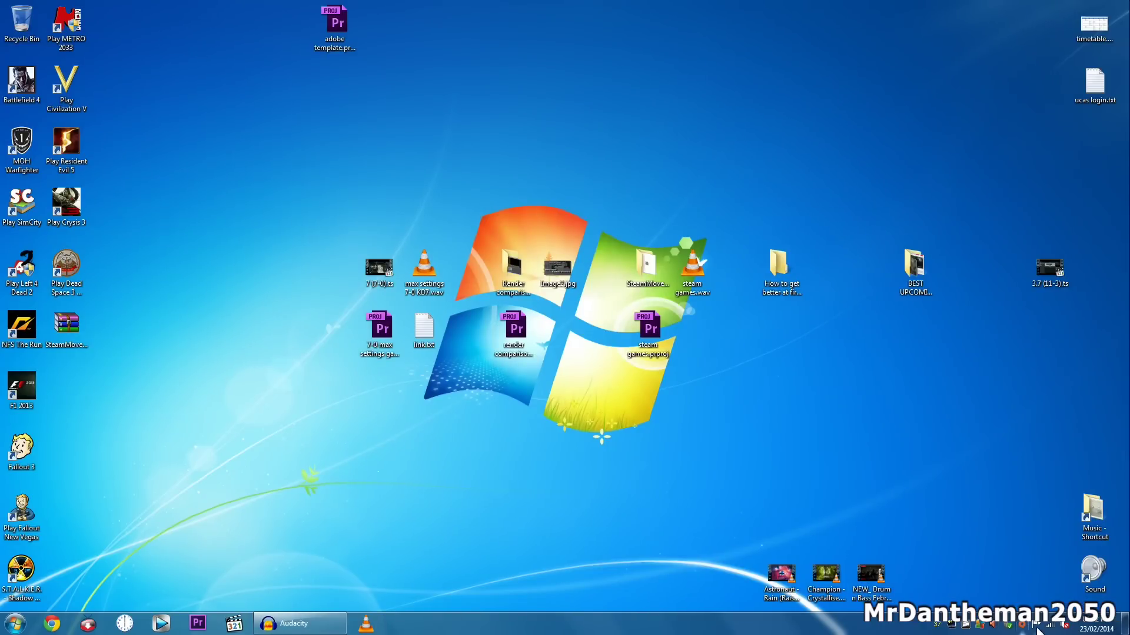
pyautogui.click(15, 622)
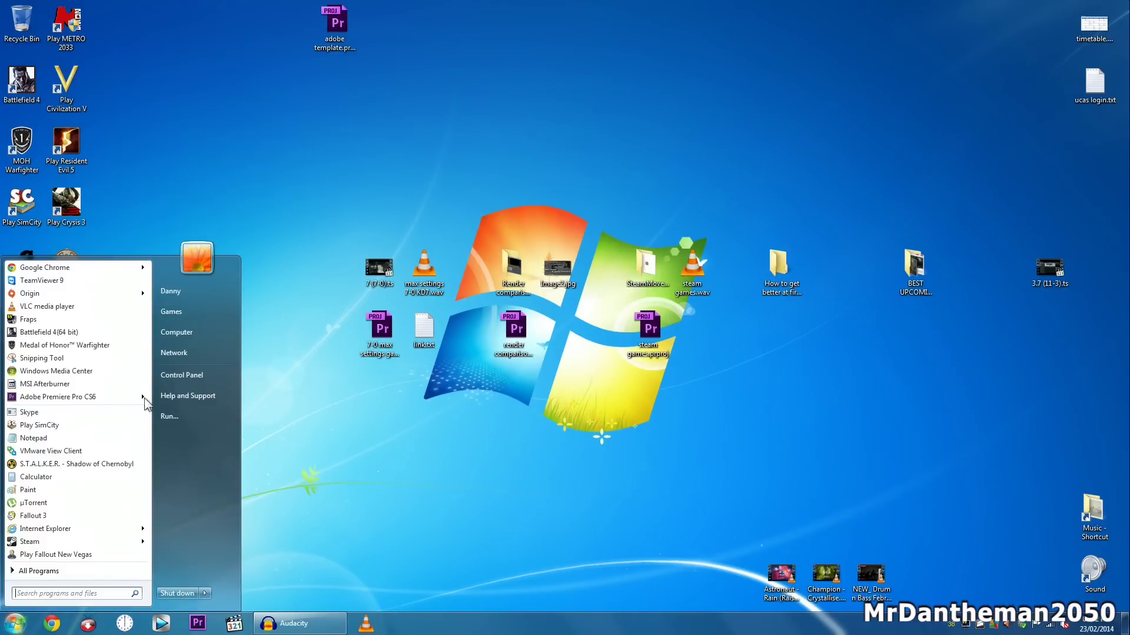
# Step: Open C:\Program Files (x86)\Origin Games and check the SimCity folder's properties
pyautogui.click(181, 334)
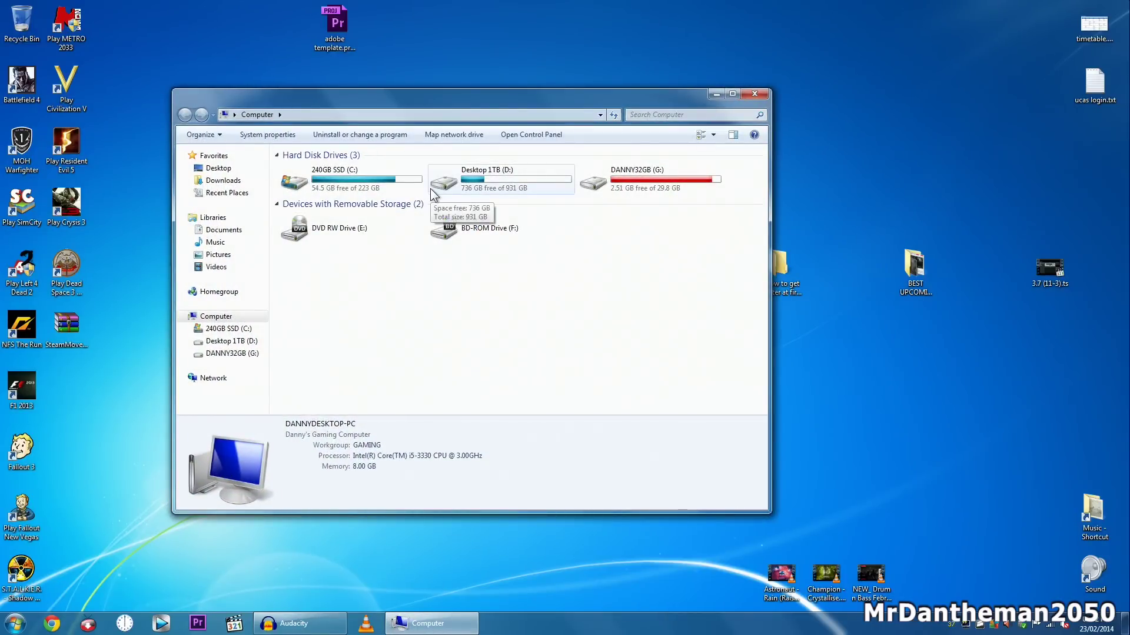
pyautogui.doubleClick(387, 185)
pyautogui.doubleClick(339, 280)
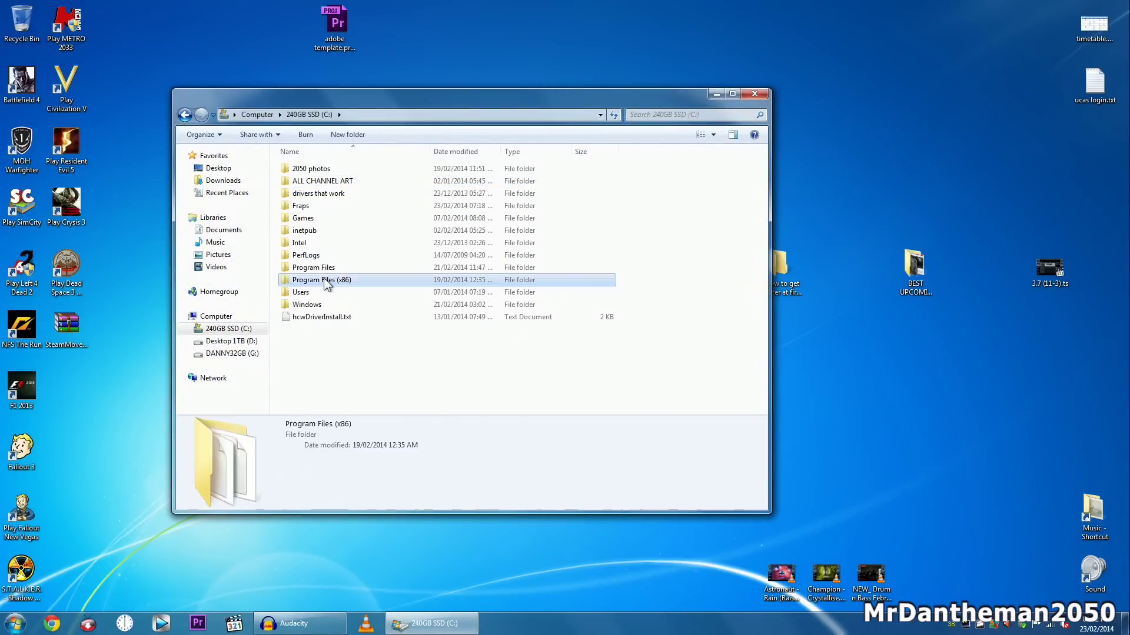
pyautogui.moveTo(763, 213); pyautogui.dragTo(758, 332)
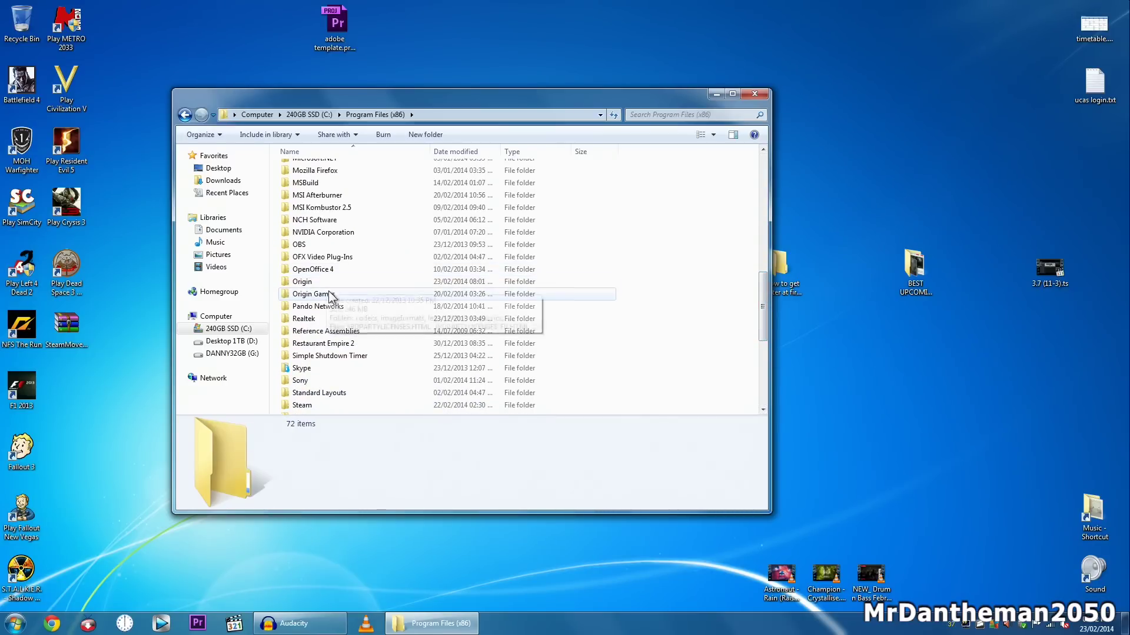
pyautogui.doubleClick(331, 293)
pyautogui.click(302, 194)
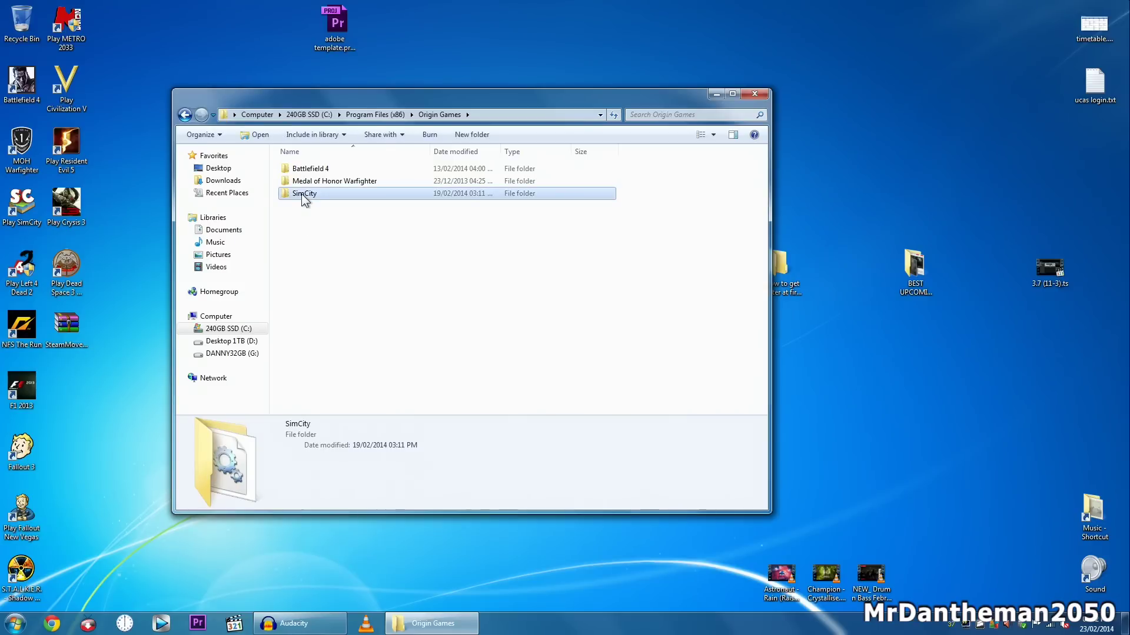
pyautogui.rightClick(301, 193)
pyautogui.click(356, 532)
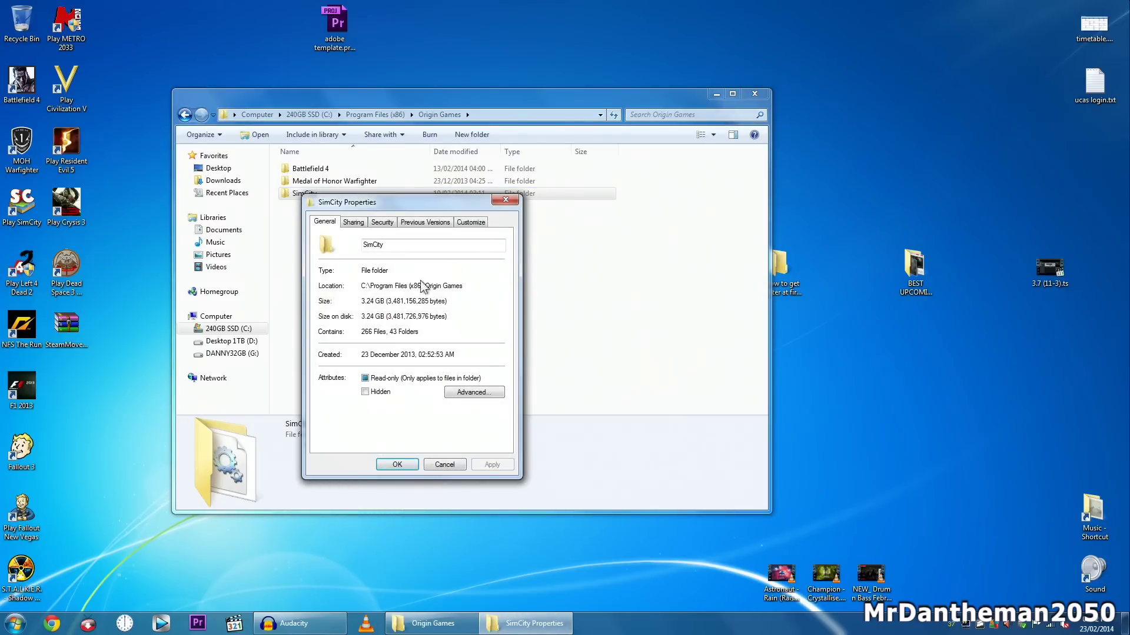
pyautogui.click(506, 201)
# Step: Cut the SimCity folder and paste it into D:\Origin Games
pyautogui.rightClick(303, 192)
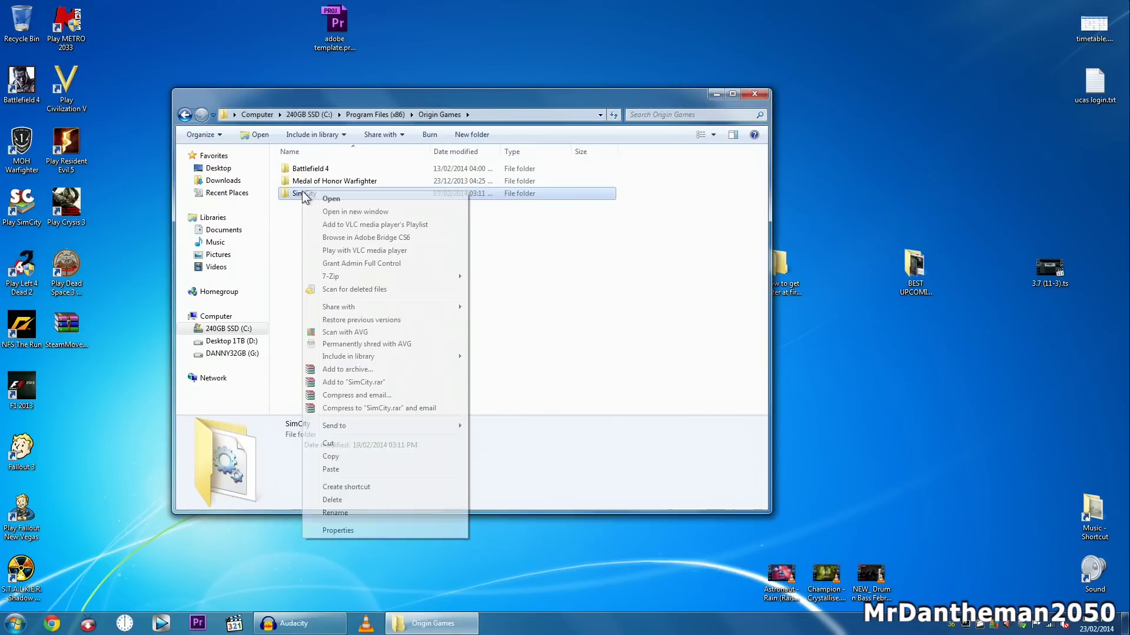
pyautogui.click(347, 442)
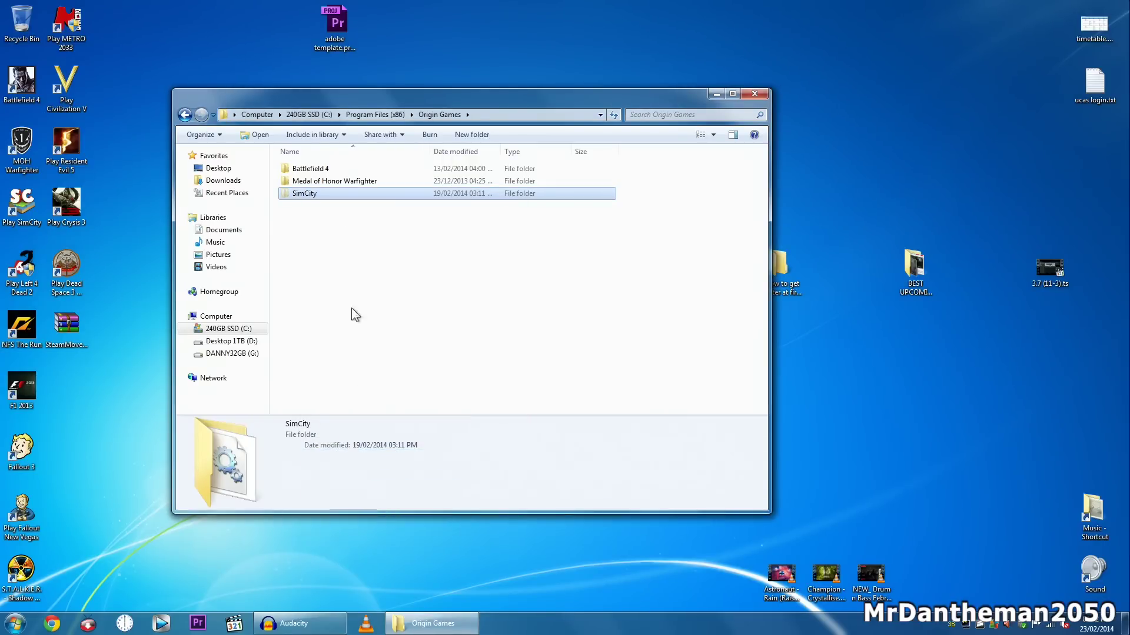
pyautogui.click(316, 114)
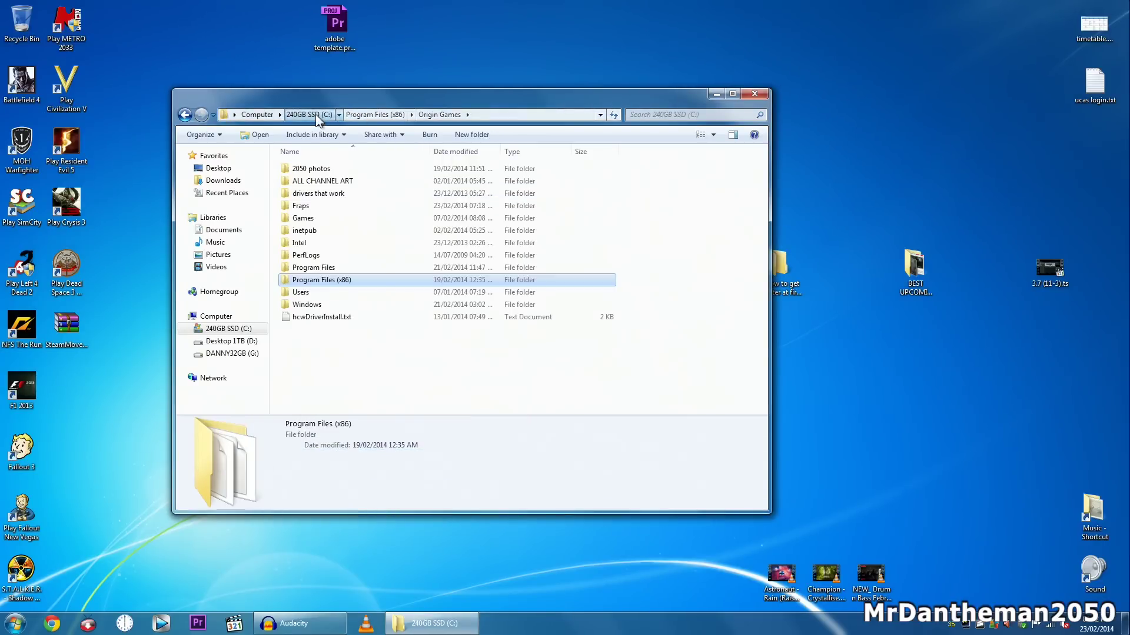
pyautogui.click(254, 115)
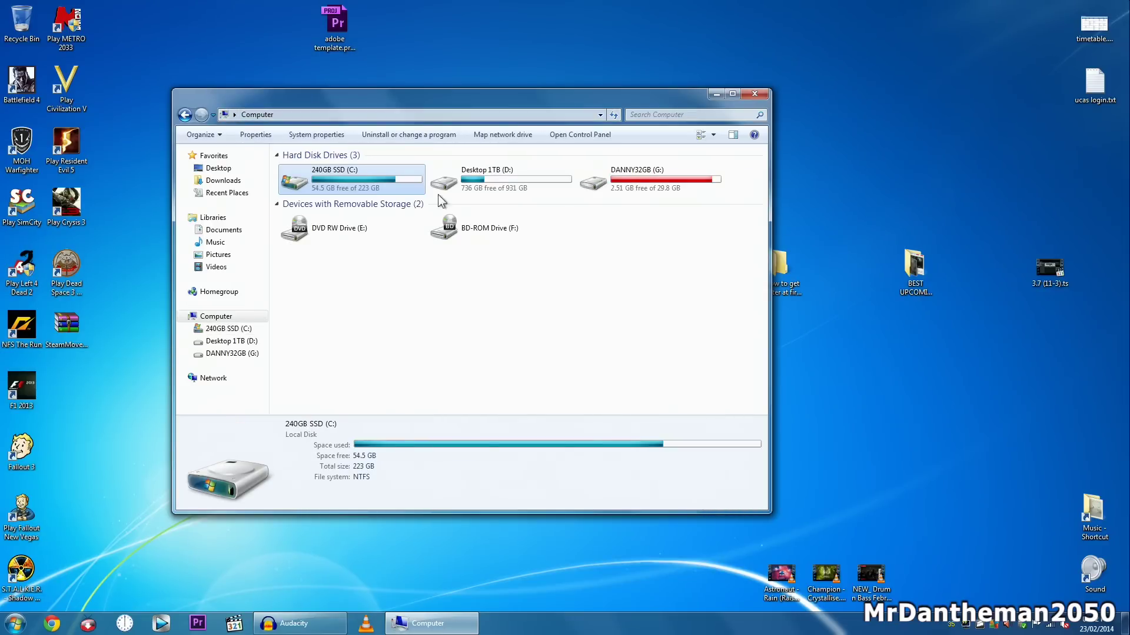
pyautogui.doubleClick(474, 179)
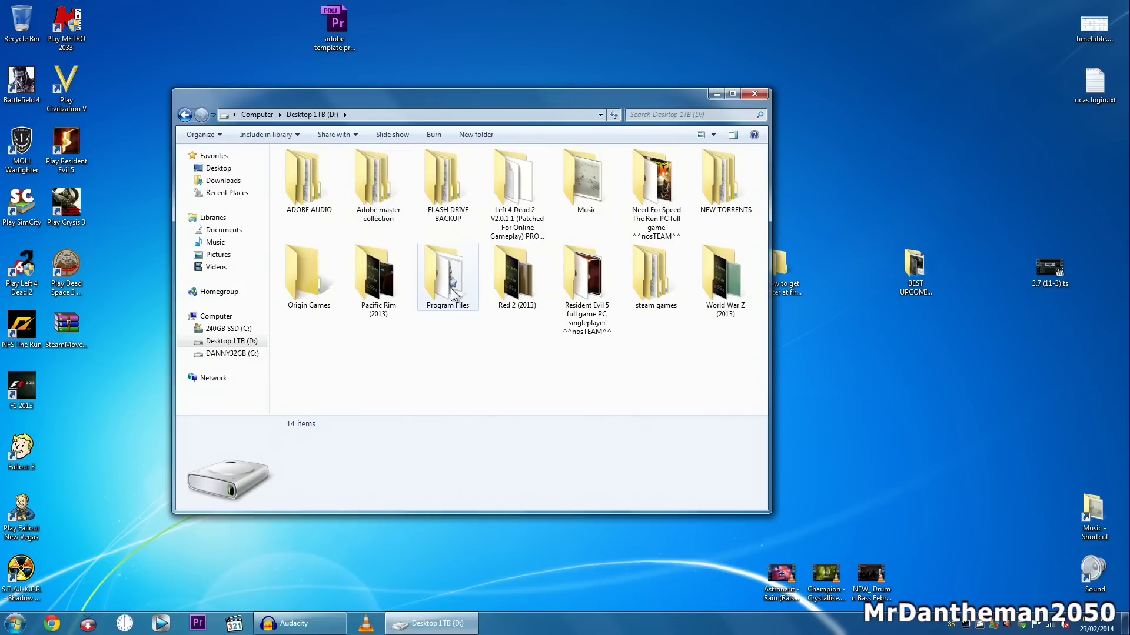
pyautogui.doubleClick(329, 280)
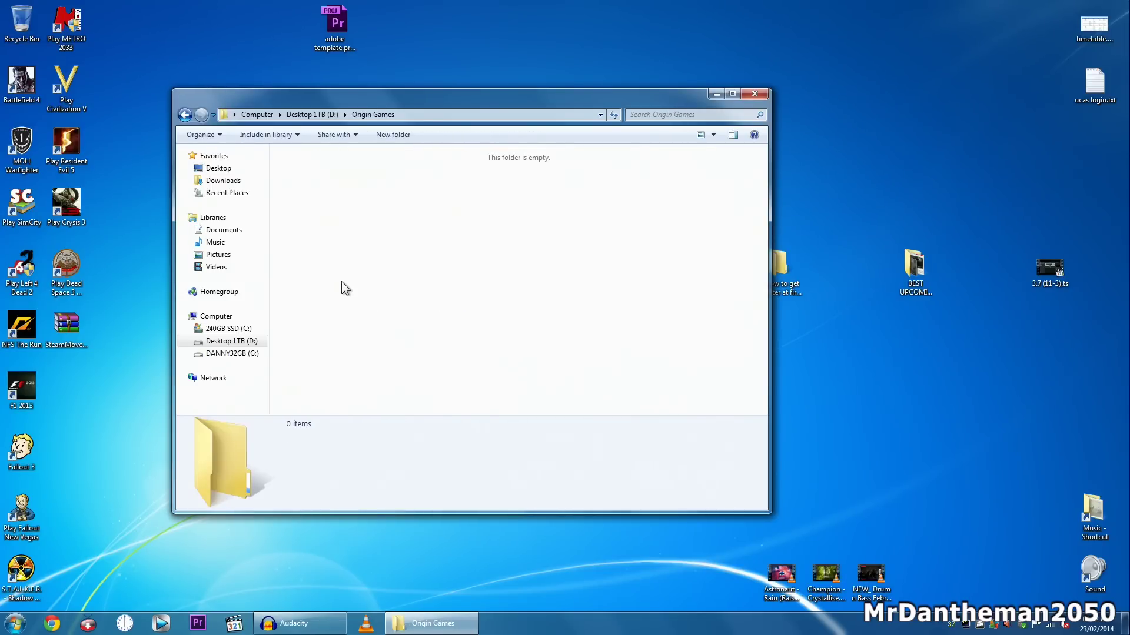
pyautogui.rightClick(341, 282)
pyautogui.click(380, 363)
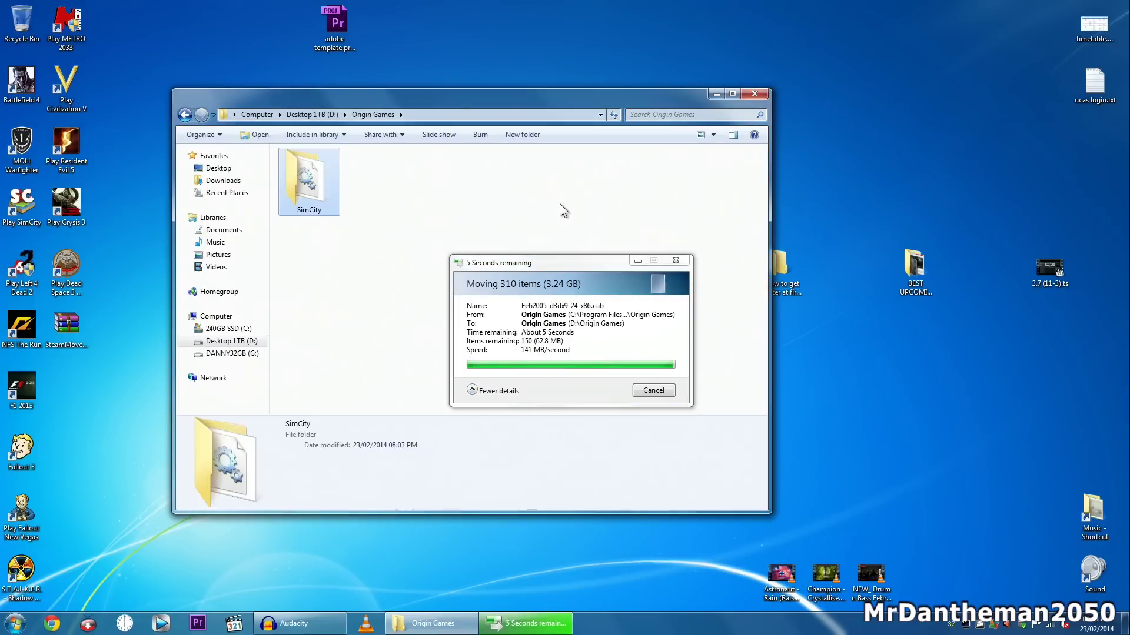
# Step: Confirm in its properties that D:\Origin Games now holds 3.24 GB
pyautogui.click(436, 271)
pyautogui.click(310, 112)
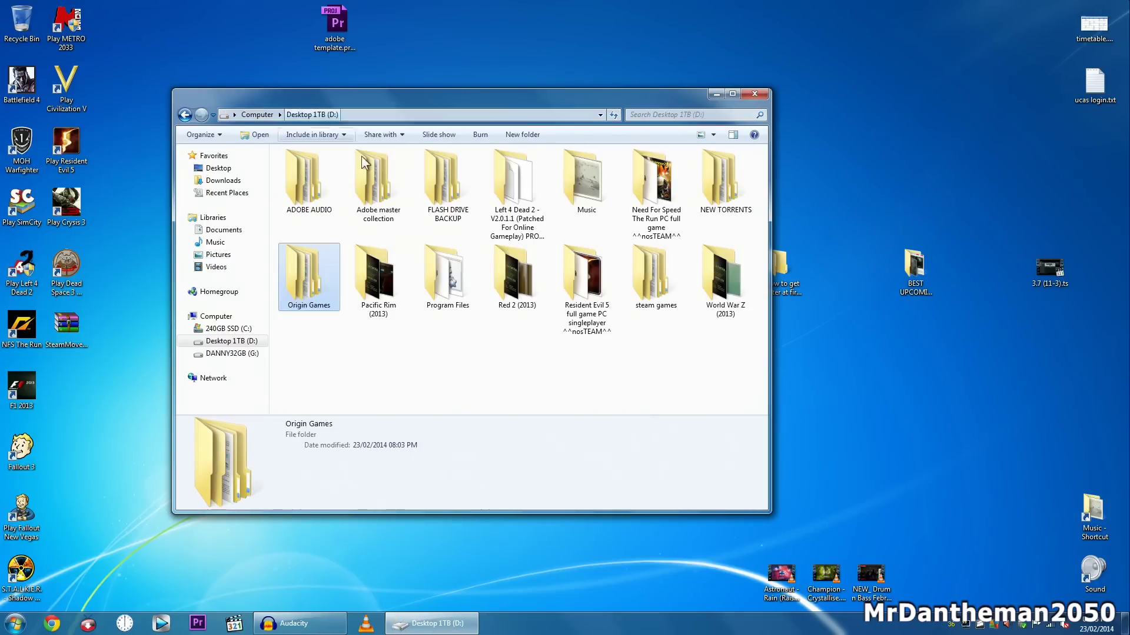
pyautogui.rightClick(300, 243)
pyautogui.click(351, 604)
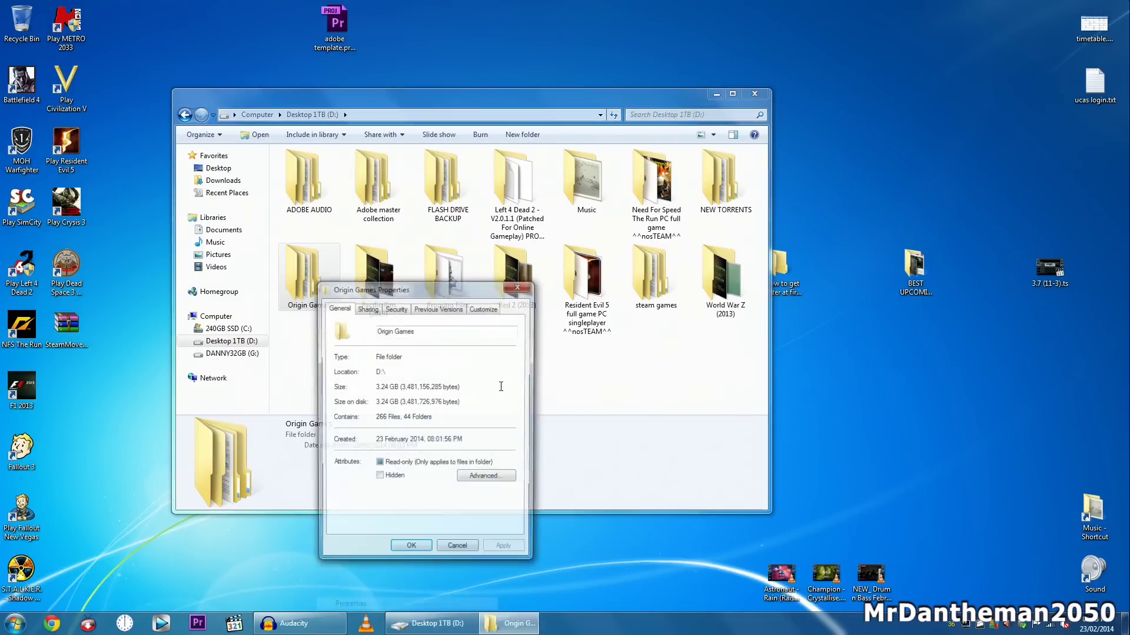
pyautogui.click(518, 286)
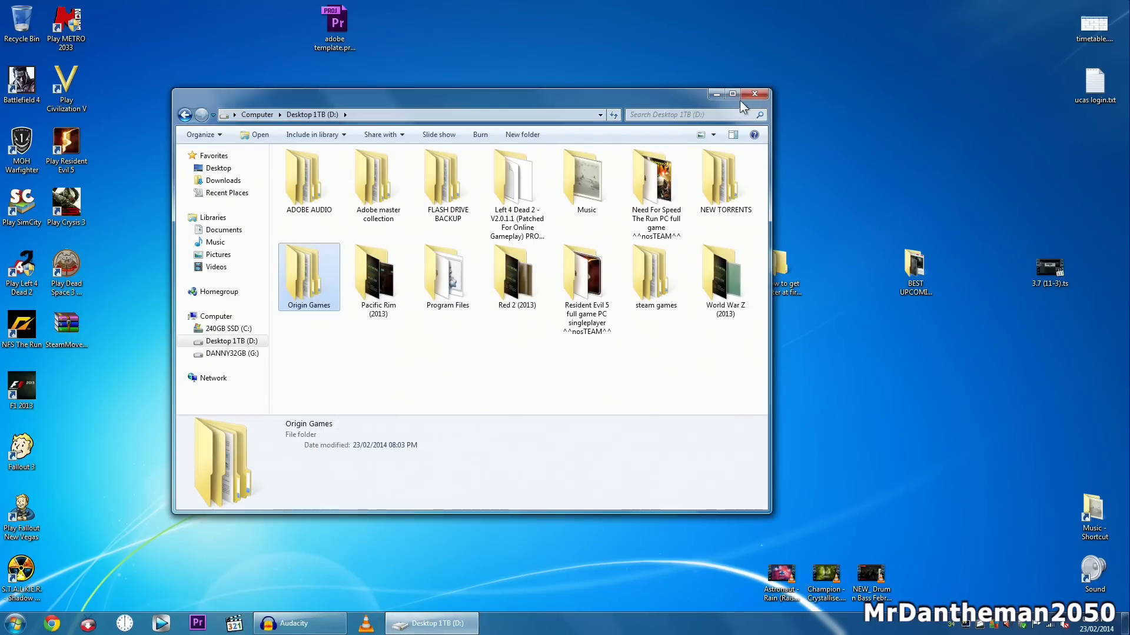
# Step: Close Windows Explorer and launch Origin from the Start menu
pyautogui.click(754, 93)
pyautogui.press('super')
pyautogui.click(48, 301)
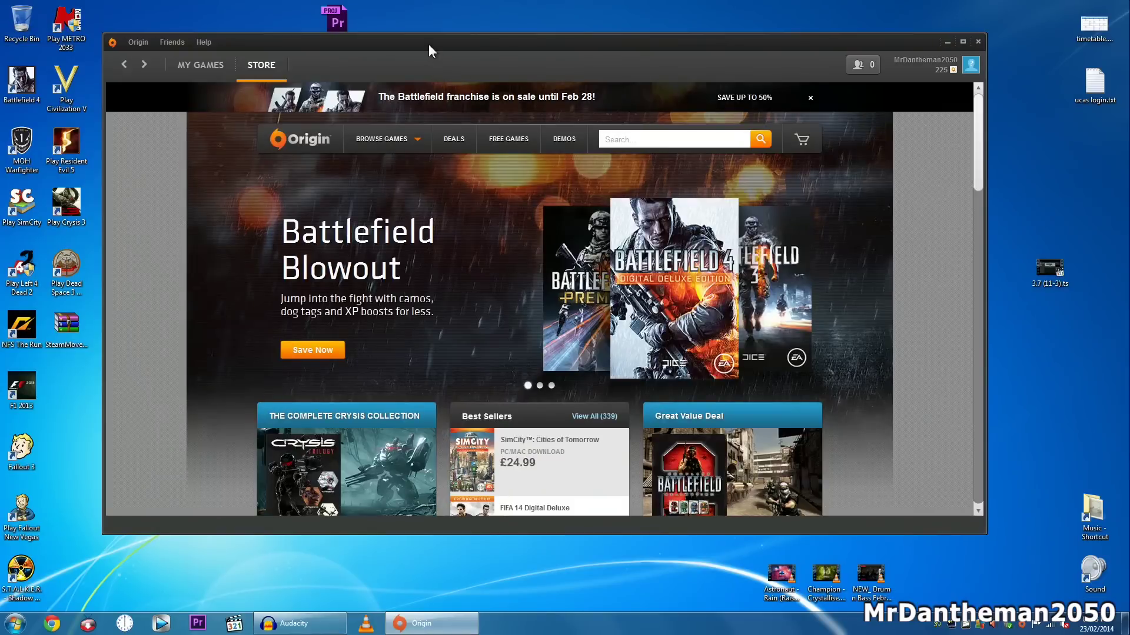
# Step: Start the SimCity download from My Games, allowing Origin's administrator prompt
pyautogui.moveTo(427, 43); pyautogui.dragTo(421, 50)
pyautogui.click(187, 71)
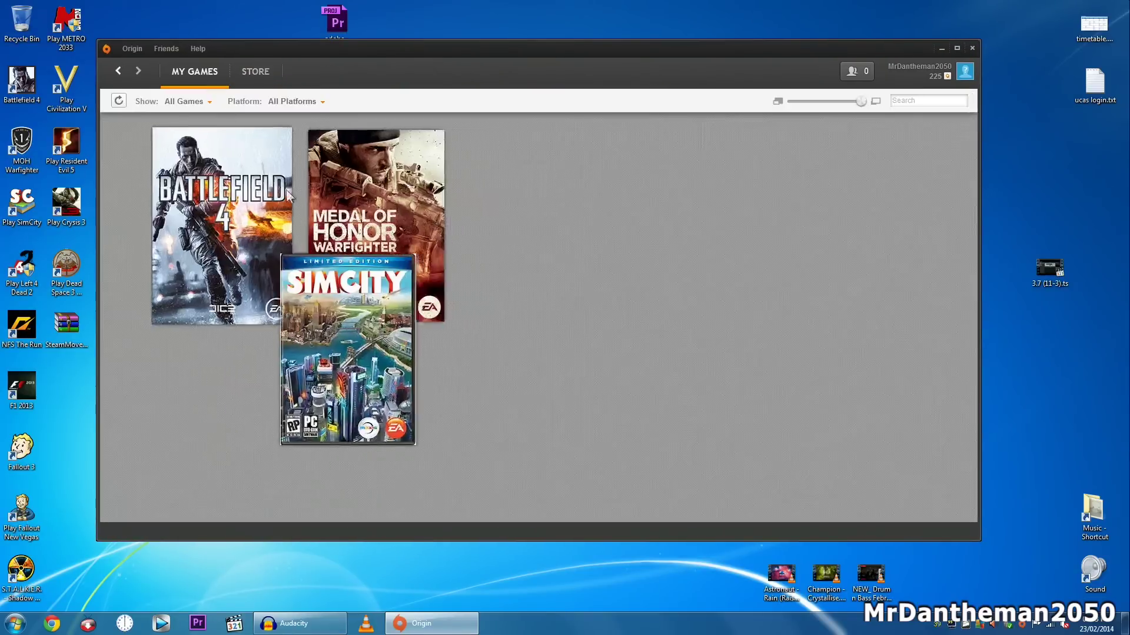
pyautogui.click(484, 207)
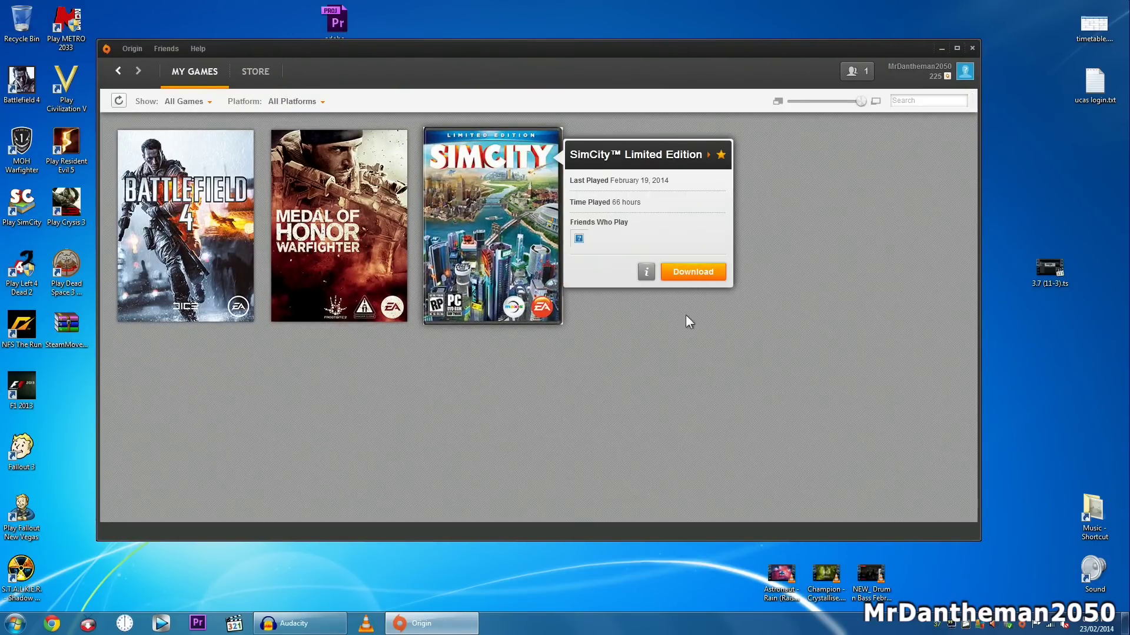
pyautogui.moveTo(536, 231)
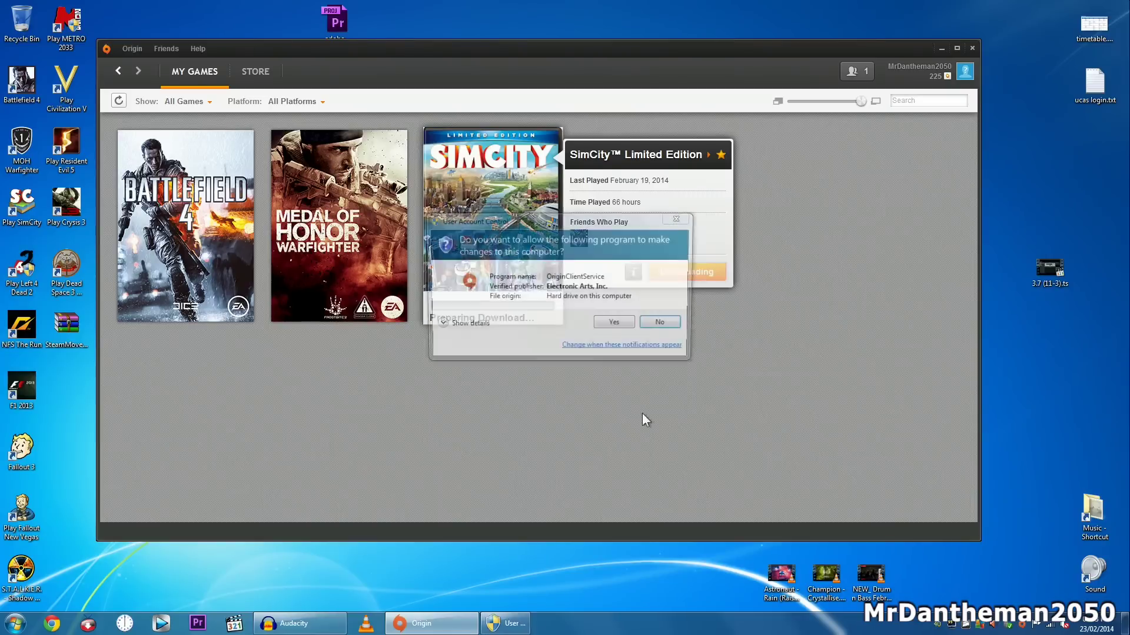
pyautogui.click(613, 321)
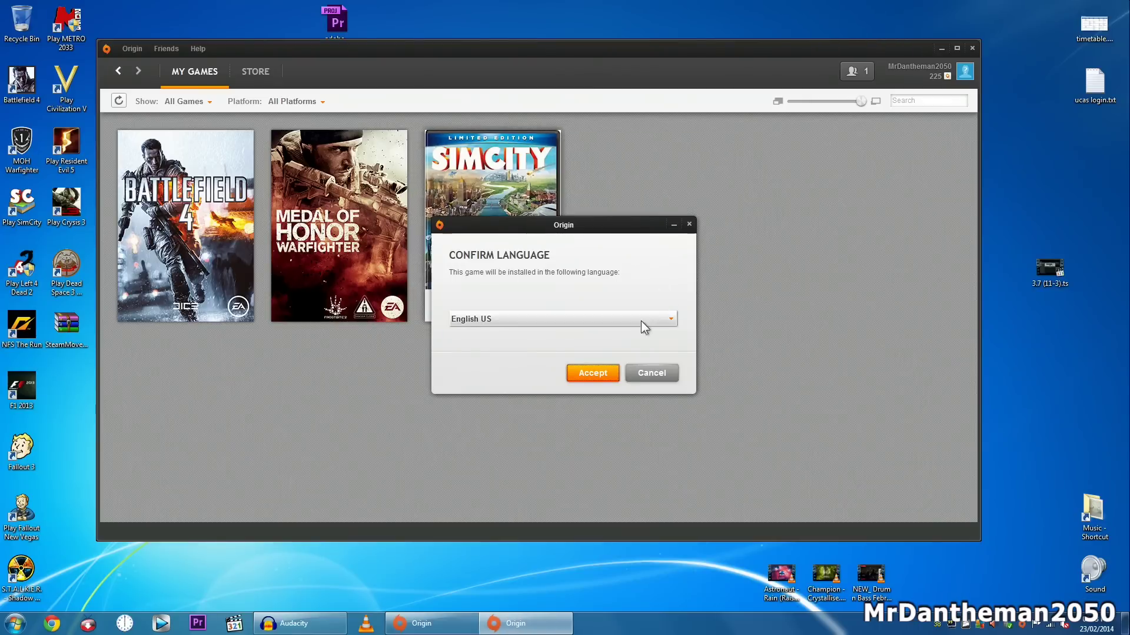
# Step: Accept English US and the license agreements, begin downloading, and show the progress details
pyautogui.click(593, 374)
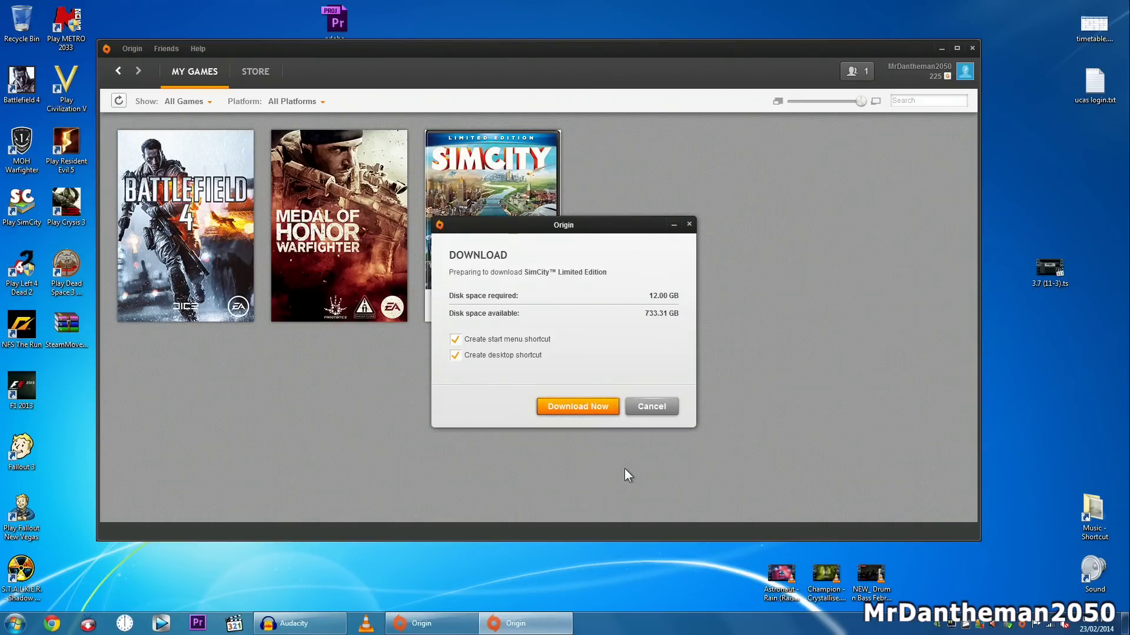
pyautogui.click(572, 406)
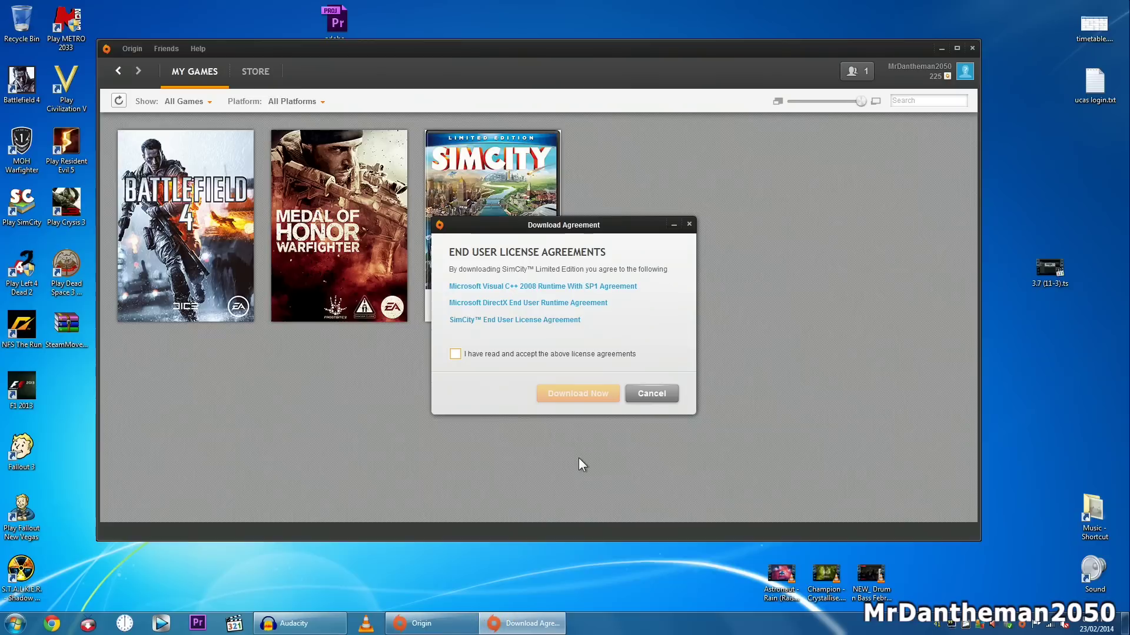
pyautogui.click(492, 361)
pyautogui.click(549, 400)
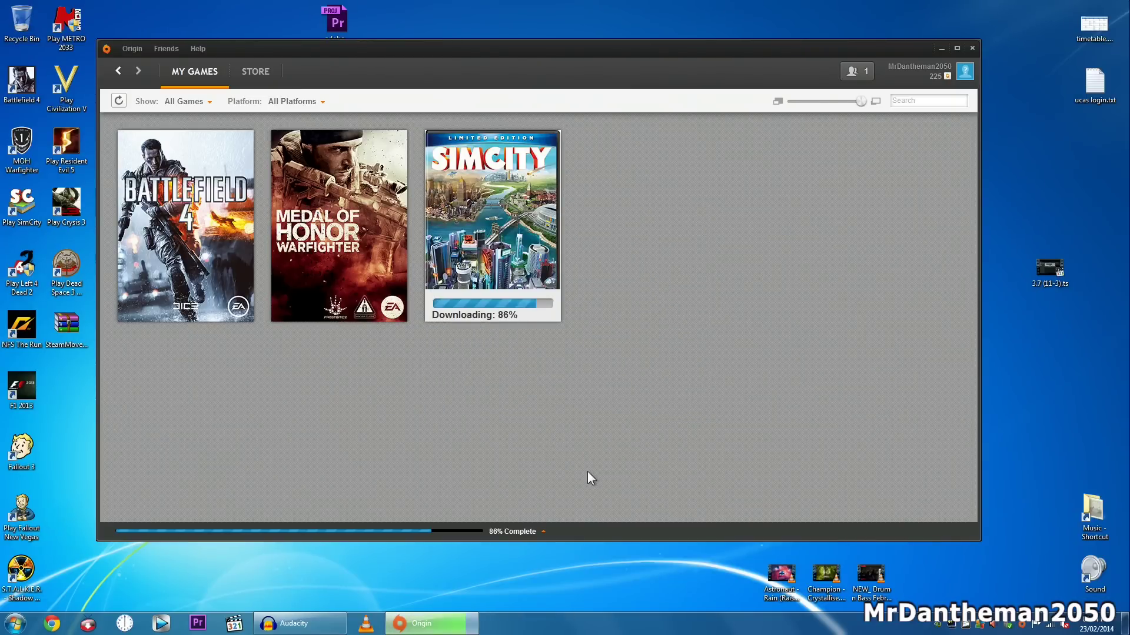
pyautogui.click(532, 532)
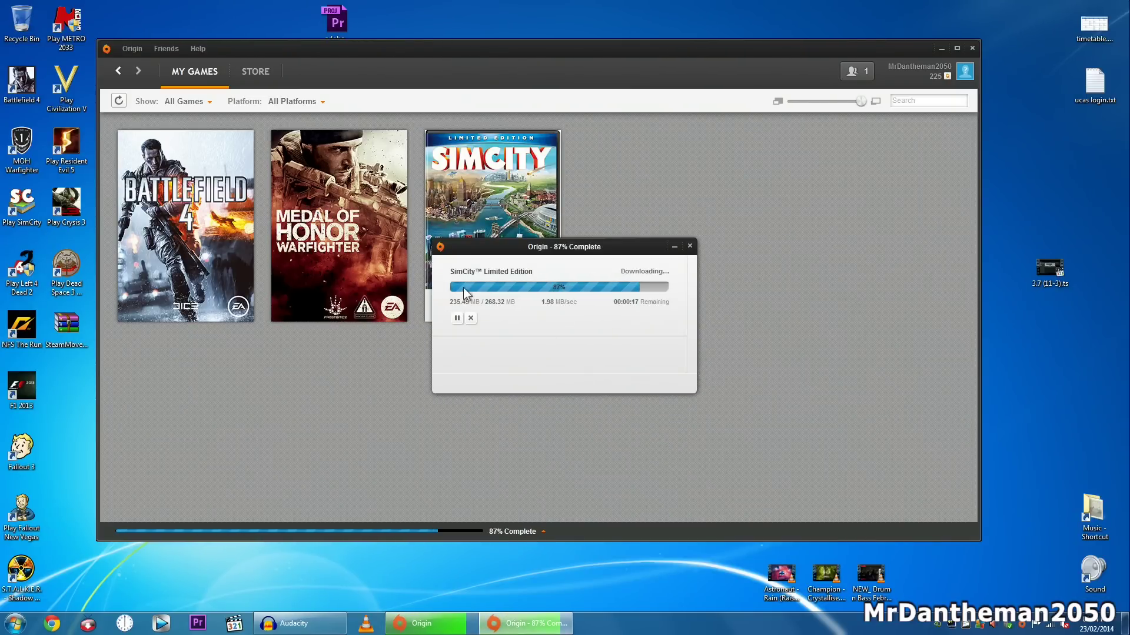